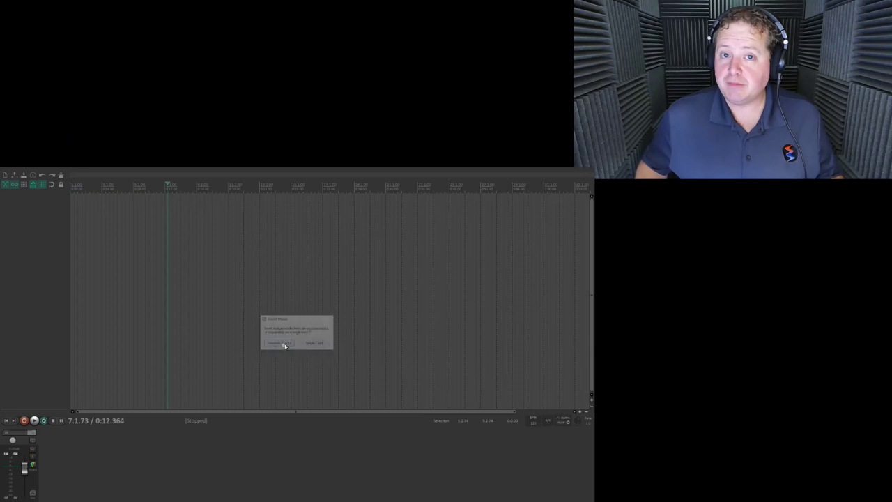
Normalize the audio items on all five tracks.
{"action": "left_click", "coordinate": [278, 342]}
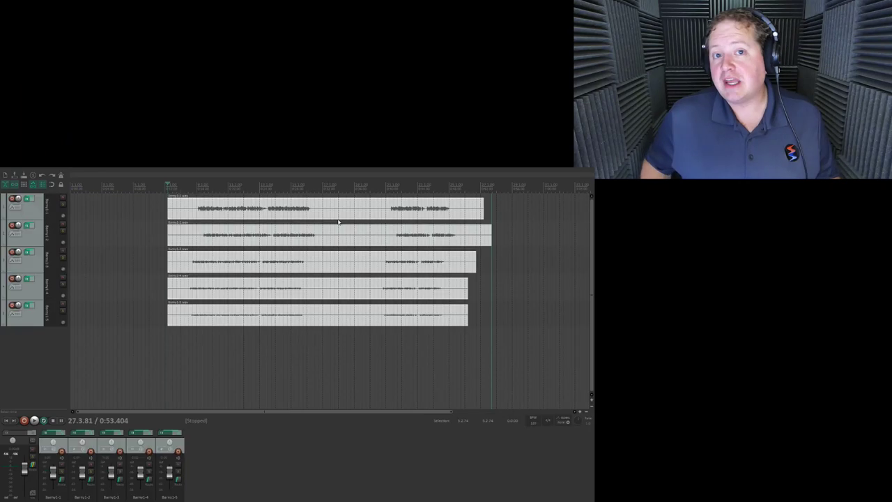
{"action": "right_click", "coordinate": [272, 204]}
{"action": "left_click", "coordinate": [299, 255]}
Split the five items at both ends of the silent gap between the speech passages and delete everything after the gap.
{"action": "left_click_drag", "start_coordinate": [359, 227], "coordinate": [234, 189]}
{"action": "left_click", "coordinate": [234, 189]}
{"action": "key", "text": "s"}
{"action": "left_click", "coordinate": [269, 191]}
{"action": "key", "text": "s"}
{"action": "key", "text": "Delete"}
Delete the leading speech sections on all five tracks so that only the silent sections are kept.
{"action": "left_click_drag", "start_coordinate": [205, 356], "coordinate": [122, 209]}
{"action": "left_click", "coordinate": [122, 206]}
{"action": "left_click", "coordinate": [123, 237], "text": "ctrl"}
{"action": "left_click", "coordinate": [128, 262], "text": "ctrl"}
{"action": "left_click", "coordinate": [133, 289], "text": "ctrl"}
{"action": "left_click", "coordinate": [137, 317], "text": "ctrl"}
{"action": "key", "text": "Delete"}
Move the five silent sections to the start of the timeline and set the time selection to their length.
{"action": "left_click_drag", "start_coordinate": [299, 203], "coordinate": [79, 203]}
{"action": "left_click", "coordinate": [248, 209]}
{"action": "left_click", "coordinate": [248, 234], "text": "ctrl"}
{"action": "left_click", "coordinate": [250, 261], "text": "ctrl"}
{"action": "left_click", "coordinate": [252, 285], "text": "ctrl"}
{"action": "left_click", "coordinate": [252, 313], "text": "ctrl"}
{"action": "double_click", "coordinate": [85, 183]}
Place the silent sections of the lower tracks end to end behind the one on the first track.
{"action": "left_click_drag", "start_coordinate": [92, 233], "coordinate": [82, 214]}
{"action": "left_click", "coordinate": [124, 225]}
{"action": "left_click_drag", "start_coordinate": [92, 236], "coordinate": [126, 211]}
{"action": "left_click_drag", "start_coordinate": [96, 264], "coordinate": [170, 210]}
{"action": "left_click_drag", "start_coordinate": [100, 291], "coordinate": [206, 211]}
{"action": "left_click_drag", "start_coordinate": [88, 317], "coordinate": [243, 208]}
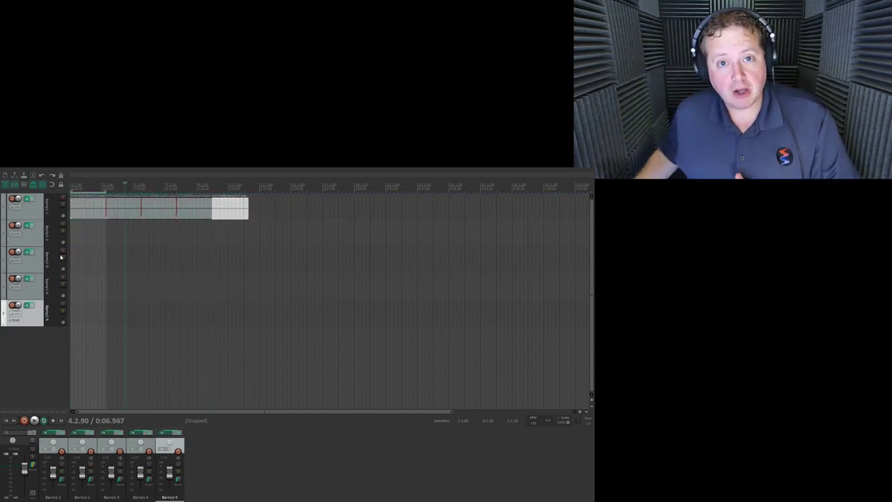
Remove the four emptied tracks below the first one.
{"action": "left_click", "coordinate": [37, 233]}
{"action": "left_click", "coordinate": [32, 312], "text": "shift"}
{"action": "right_click", "coordinate": [30, 309]}
{"action": "left_click", "coordinate": [64, 350]}
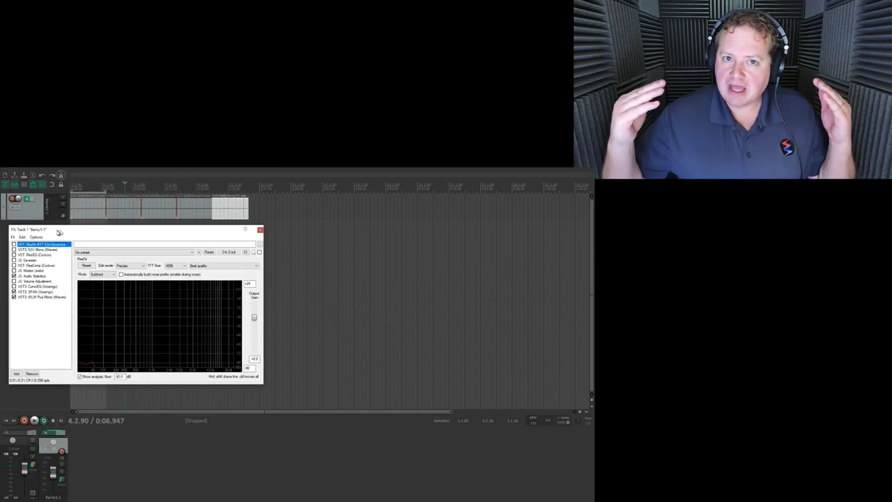
Float the first track's Audio Statistics effect in its own window and show the SPAN analyzer beside it.
{"action": "double_click", "coordinate": [68, 178]}
{"action": "left_click_drag", "start_coordinate": [67, 177], "coordinate": [91, 233]}
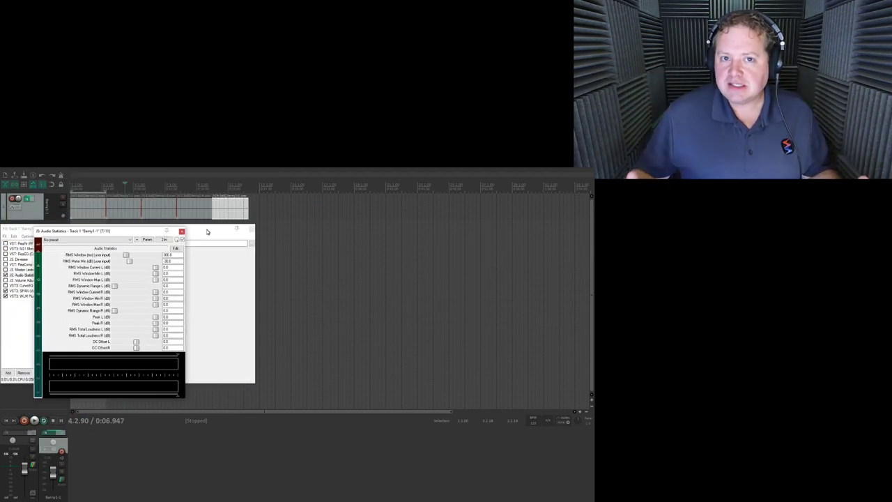
{"action": "left_click_drag", "start_coordinate": [207, 233], "coordinate": [394, 249]}
{"action": "left_click", "coordinate": [214, 307]}
{"action": "left_click_drag", "start_coordinate": [249, 248], "coordinate": [251, 231]}
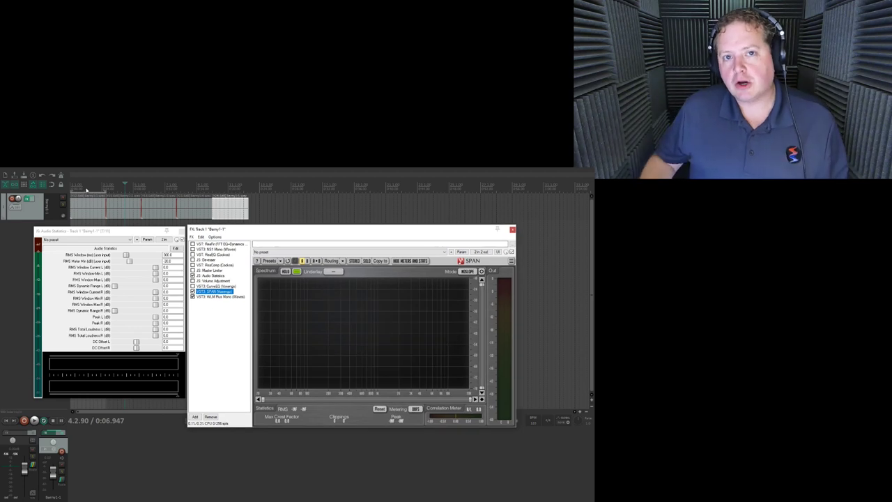
Choose a different SPAN spectrum mode and play the joined silent sections to measure their noise floor.
{"action": "double_click", "coordinate": [88, 188]}
{"action": "left_click", "coordinate": [91, 202], "text": "shift"}
{"action": "left_click", "coordinate": [467, 271]}
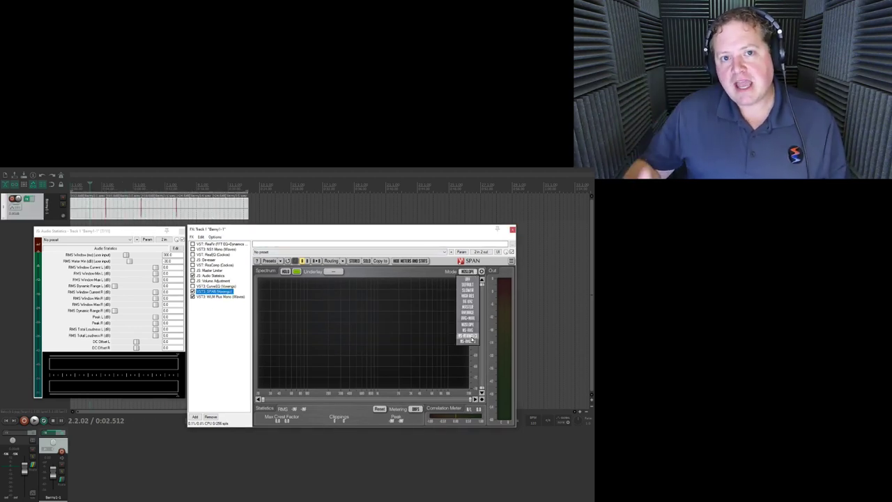
{"action": "left_click", "coordinate": [467, 338]}
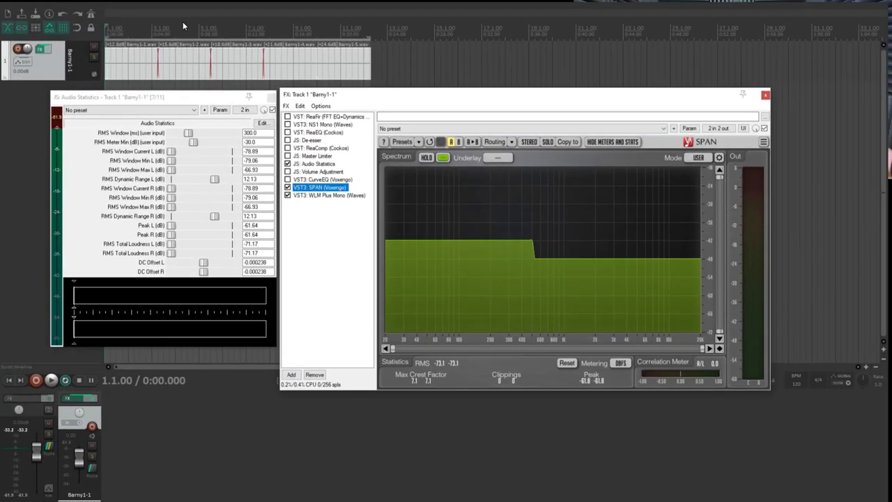
{"action": "key", "text": "space"}
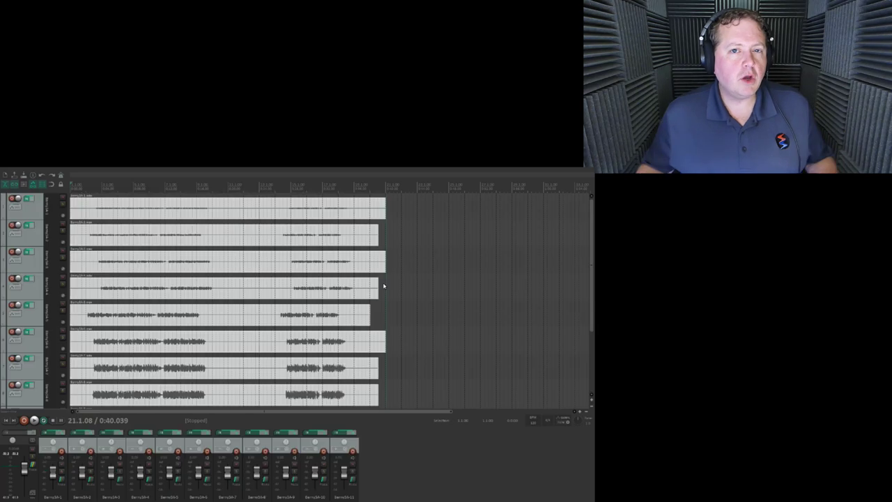
Normalize the Barny3A items on all tracks.
{"action": "right_click", "coordinate": [166, 219]}
{"action": "mouse_move", "coordinate": [246, 272]}
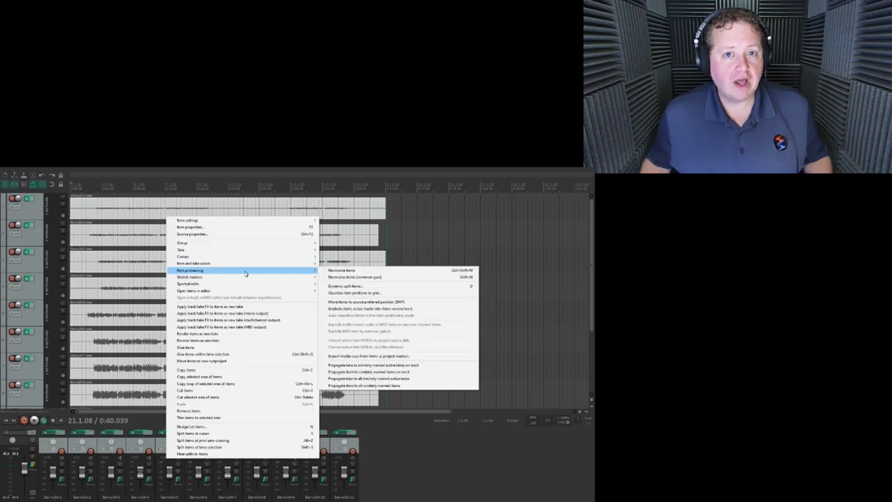
{"action": "left_click", "coordinate": [341, 270]}
Split all items at about 0:24, at the end of the silent section, and delete everything after that point.
{"action": "left_click", "coordinate": [261, 184]}
{"action": "key", "text": "s"}
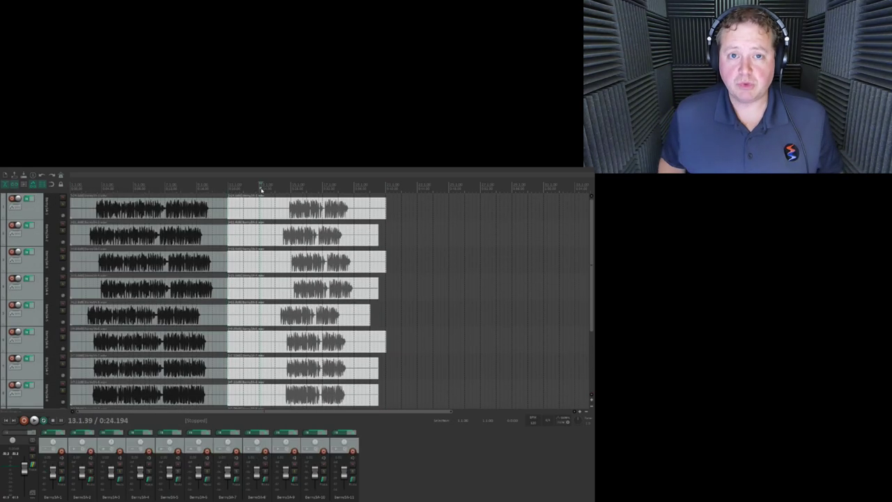
{"action": "key", "text": "Delete"}
Remove the leading speech sections from all Barny3A tracks, keeping only the silent sections.
{"action": "left_click", "coordinate": [159, 208]}
{"action": "left_click", "coordinate": [160, 234], "text": "ctrl"}
{"action": "left_click", "coordinate": [159, 261], "text": "ctrl"}
{"action": "left_click", "coordinate": [159, 287], "text": "ctrl"}
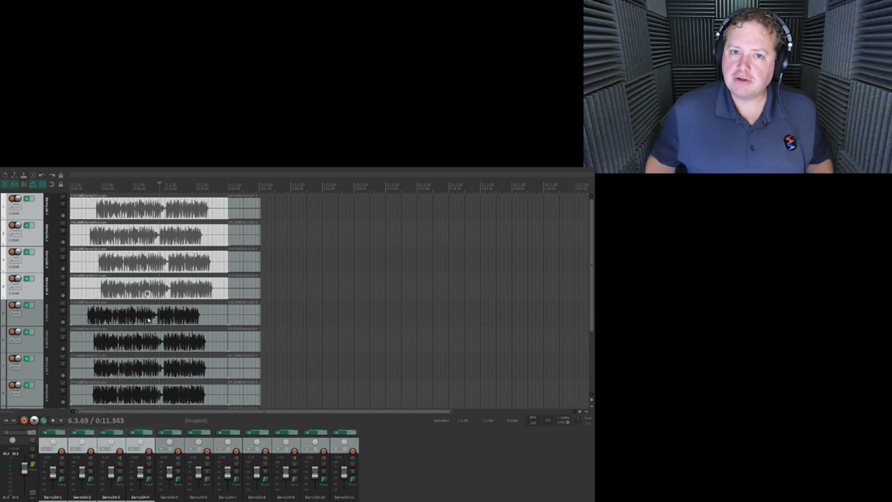
{"action": "left_click", "coordinate": [159, 314], "text": "ctrl"}
{"action": "left_click", "coordinate": [159, 340], "text": "ctrl"}
{"action": "left_click", "coordinate": [159, 365], "text": "ctrl"}
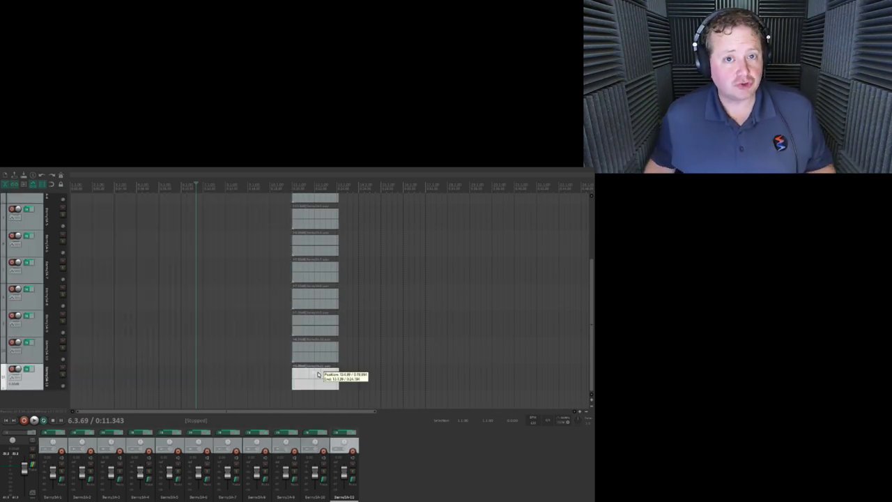
Line up the silent sections of all tracks end to end on the first track, from the start of the timeline.
{"action": "left_click_drag", "start_coordinate": [318, 374], "coordinate": [361, 221]}
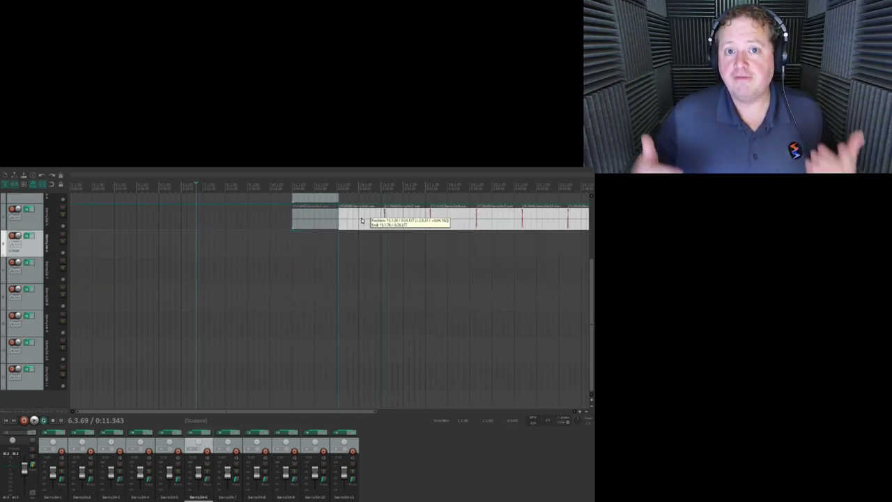
{"action": "left_click", "coordinate": [324, 219]}
{"action": "left_click_drag", "start_coordinate": [349, 412], "coordinate": [398, 414]}
{"action": "left_click_drag", "start_coordinate": [362, 216], "coordinate": [592, 221]}
{"action": "left_click_drag", "start_coordinate": [237, 311], "coordinate": [71, 205]}
Delete all emptied tracks below the first one, confirming each removal.
{"action": "left_click", "coordinate": [2, 242]}
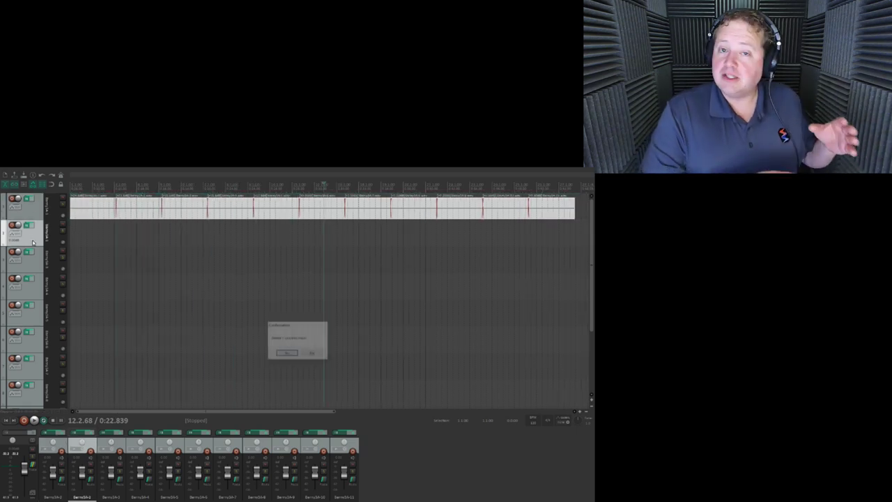
{"action": "key", "text": "Delete"}
{"action": "left_click_drag", "start_coordinate": [34, 234], "coordinate": [38, 399]}
{"action": "key", "text": "Delete"}
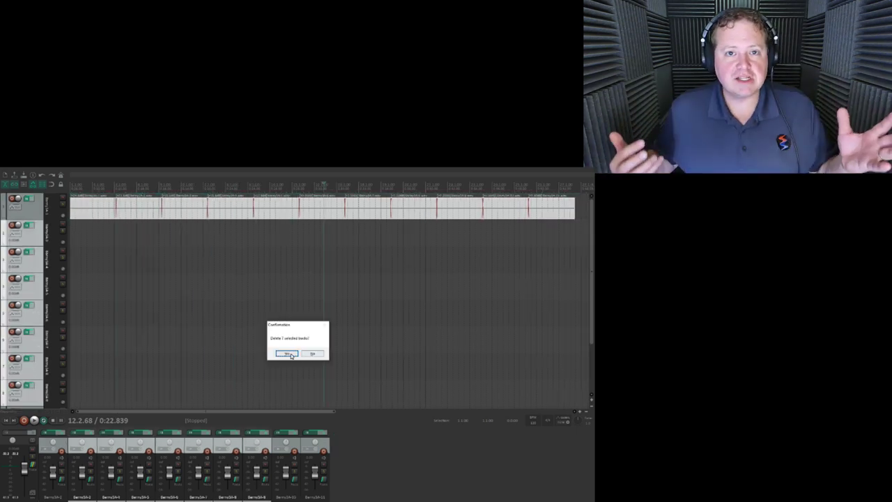
{"action": "left_click", "coordinate": [293, 354]}
{"action": "left_click_drag", "start_coordinate": [34, 235], "coordinate": [34, 259]}
{"action": "key", "text": "Delete"}
{"action": "left_click", "coordinate": [295, 356]}
Open the remaining track's effects chain and show its Audio Statistics and SPAN effects.
{"action": "left_click", "coordinate": [26, 199]}
{"action": "left_click_drag", "start_coordinate": [60, 176], "coordinate": [60, 272]}
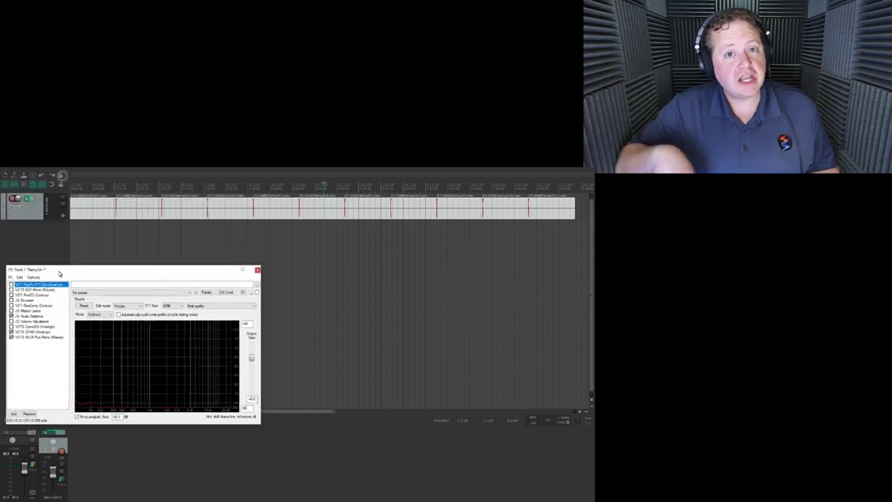
{"action": "left_click", "coordinate": [58, 306]}
{"action": "left_click", "coordinate": [43, 331]}
Arrange the Audio Statistics and SPAN windows side by side and play the joined silence from the project start.
{"action": "left_click_drag", "start_coordinate": [121, 276], "coordinate": [298, 230]}
{"action": "left_click_drag", "start_coordinate": [98, 278], "coordinate": [82, 224]}
{"action": "left_click_drag", "start_coordinate": [225, 227], "coordinate": [202, 227]}
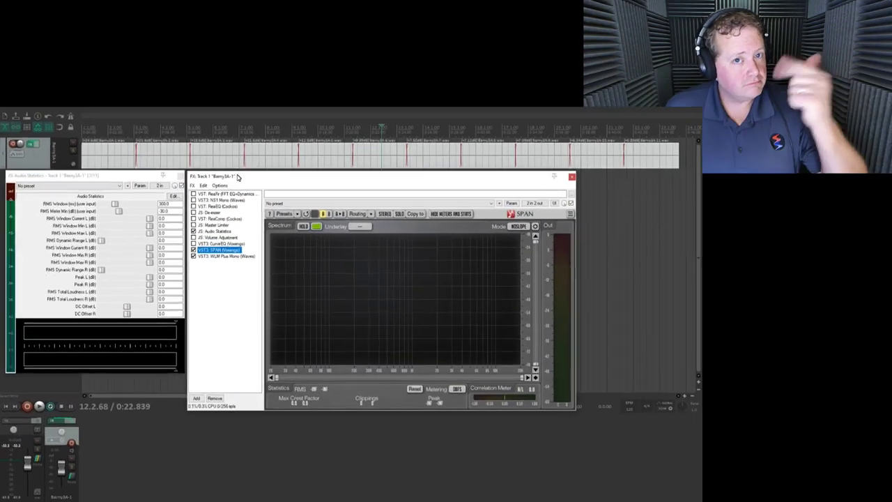
{"action": "key", "text": "w"}
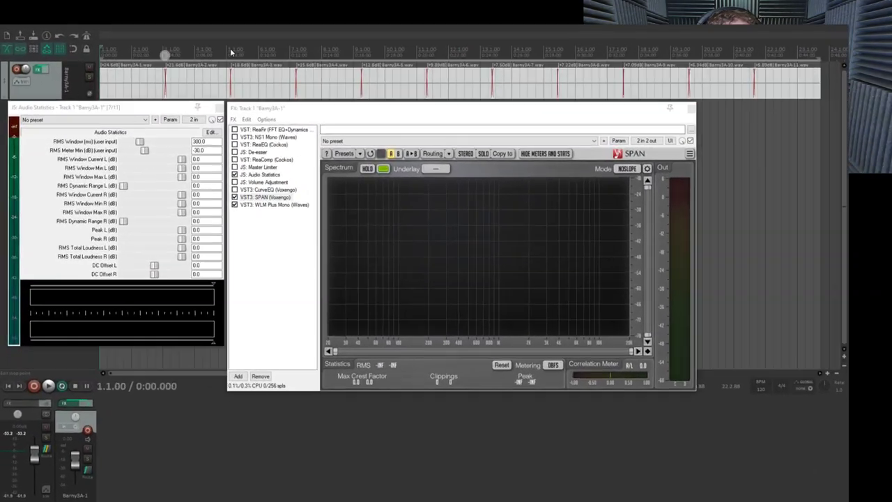
{"action": "key", "text": "space"}
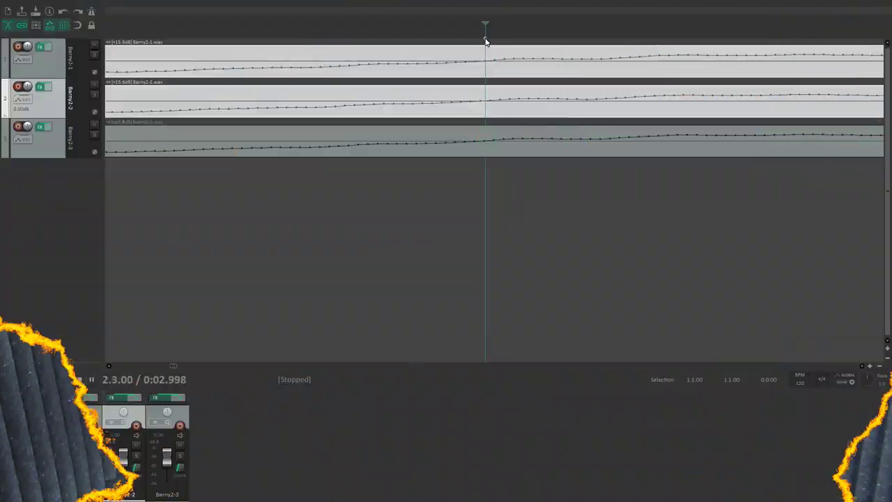
Examine the sample-level waveform alignment of the three Barny2 items near the beginning and near the end of the recording.
{"action": "left_click", "coordinate": [495, 112]}
{"action": "left_click", "coordinate": [492, 67]}
{"action": "left_click", "coordinate": [486, 30]}
{"action": "scroll", "coordinate": [524, 129], "scroll_direction": "up", "scroll_amount": 1}
{"action": "left_click", "coordinate": [502, 139], "text": "shift"}
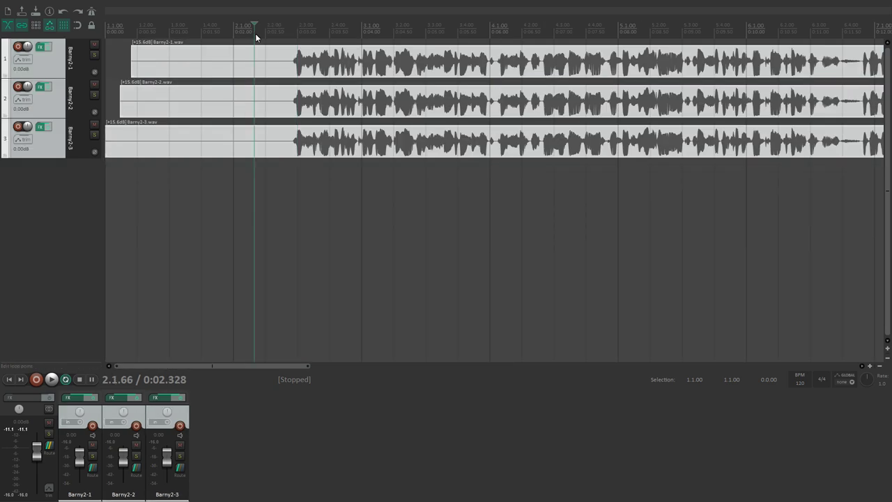
{"action": "left_click", "coordinate": [524, 98], "text": "ctrl"}
{"action": "left_click", "coordinate": [371, 133], "text": "ctrl"}
{"action": "scroll", "coordinate": [425, 165], "scroll_direction": "up", "scroll_amount": 5}
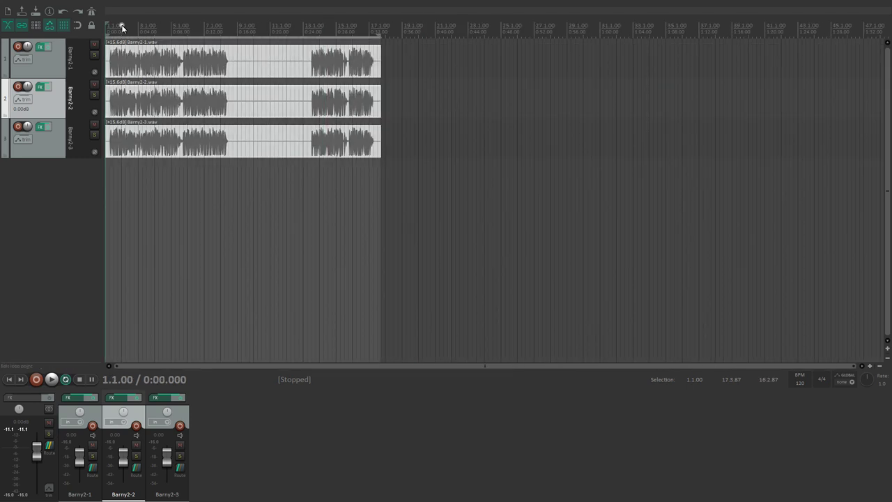
Set the volume of all three Barny2 items to +9.21 dB in their item properties.
{"action": "left_click", "coordinate": [159, 137]}
{"action": "key", "text": "ctrl+a"}
{"action": "key", "text": "F2"}
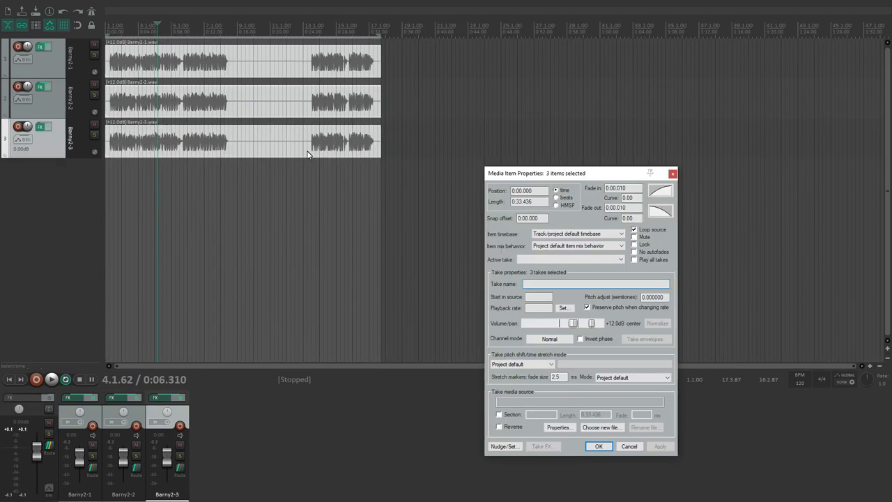
{"action": "left_click_drag", "start_coordinate": [575, 325], "coordinate": [573, 326]}
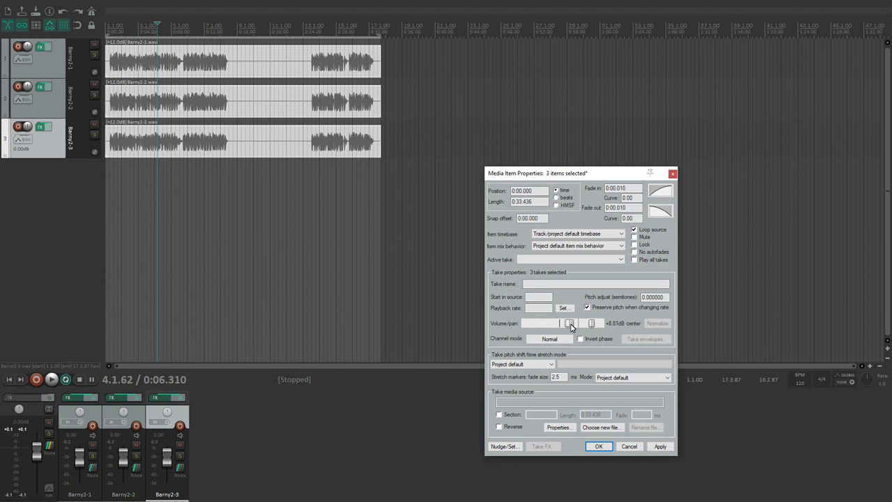
{"action": "left_click", "coordinate": [660, 447]}
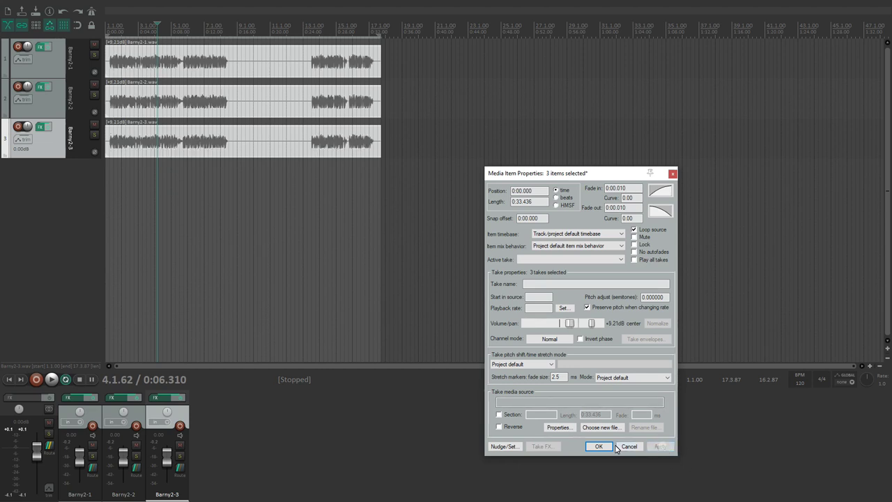
{"action": "left_click", "coordinate": [599, 446]}
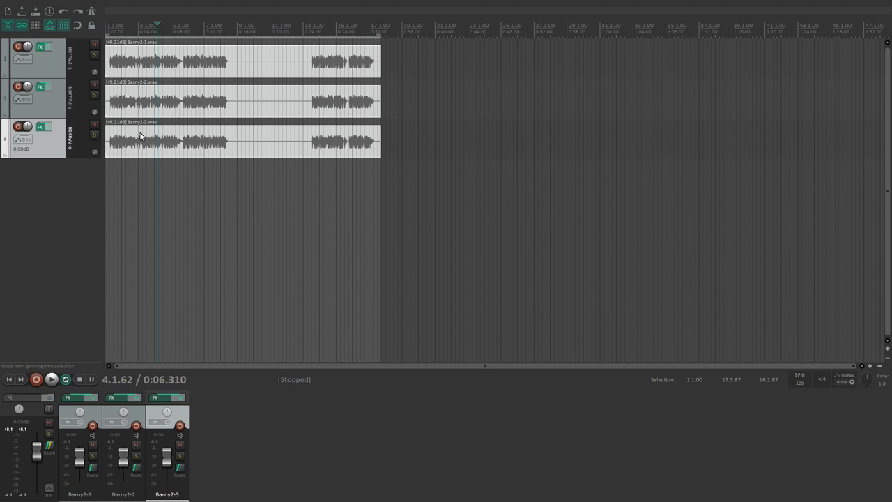
Solo the Barny2-1 track and play it from just before the speech begins.
{"action": "left_click", "coordinate": [96, 56]}
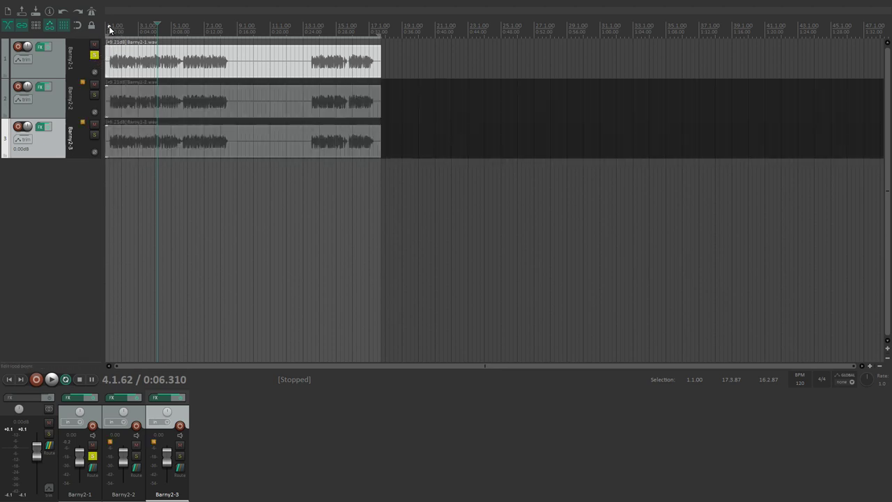
{"action": "left_click", "coordinate": [109, 30]}
{"action": "key", "text": "space"}
{"action": "scroll", "coordinate": [164, 209], "scroll_direction": "up", "scroll_amount": 8}
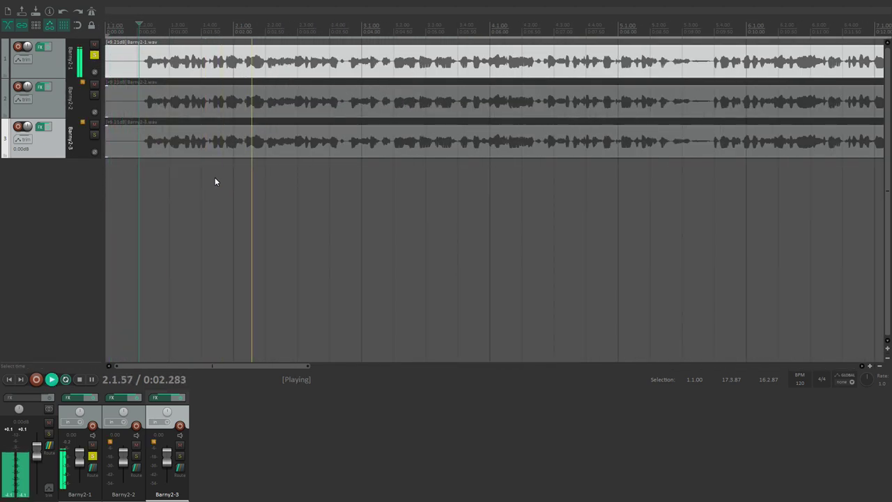
Invert the phase of the Barny2-2 track and solo it together with Barny2-1 during playback.
{"action": "scroll", "coordinate": [215, 181], "scroll_direction": "down", "scroll_amount": 5}
{"action": "left_click", "coordinate": [95, 113]}
{"action": "left_click", "coordinate": [94, 96]}
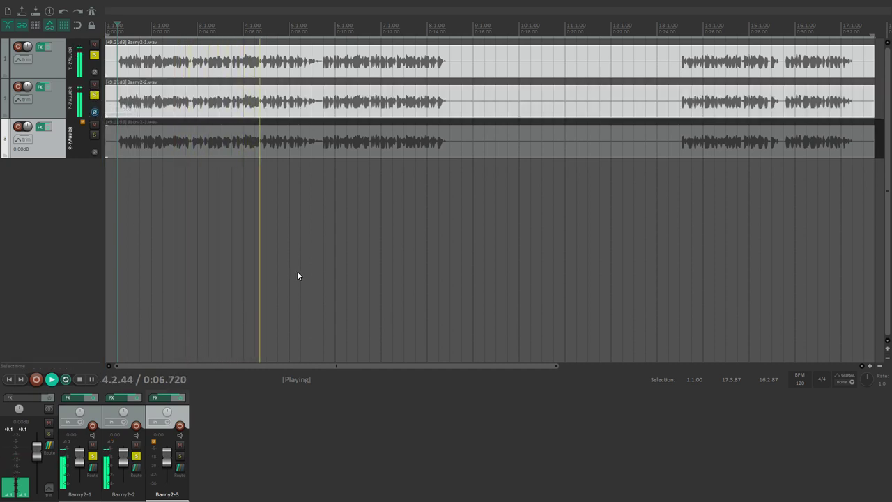